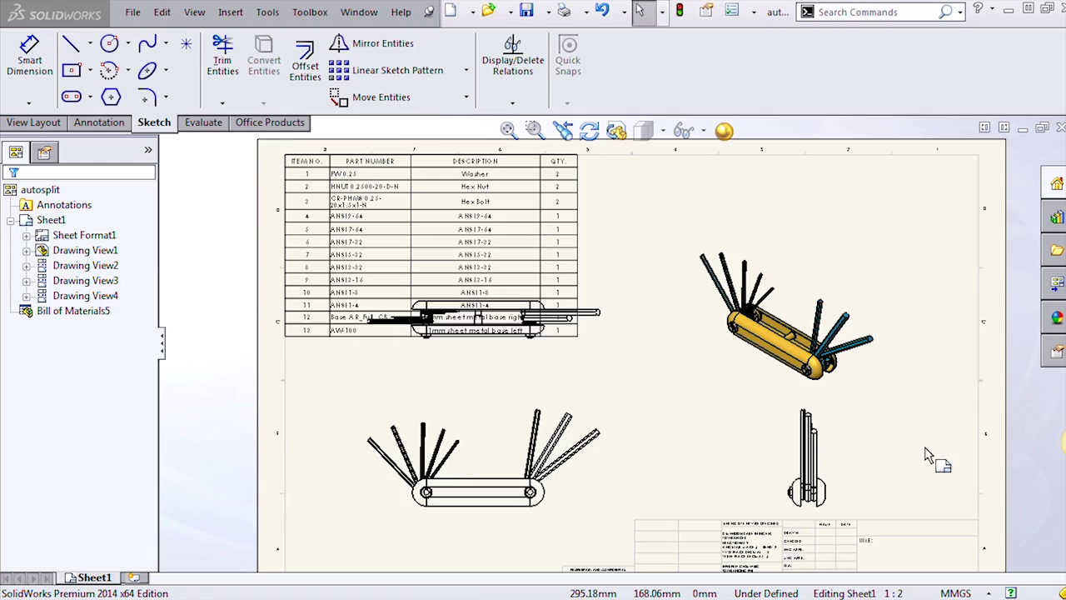
Horizontally auto-split the BOM at a maximum of 7 rows, giving tables for items 1–7 and 8–13.
{"action": "middle_click_drag", "start_coordinate": [929, 483], "coordinate": [919, 473]}
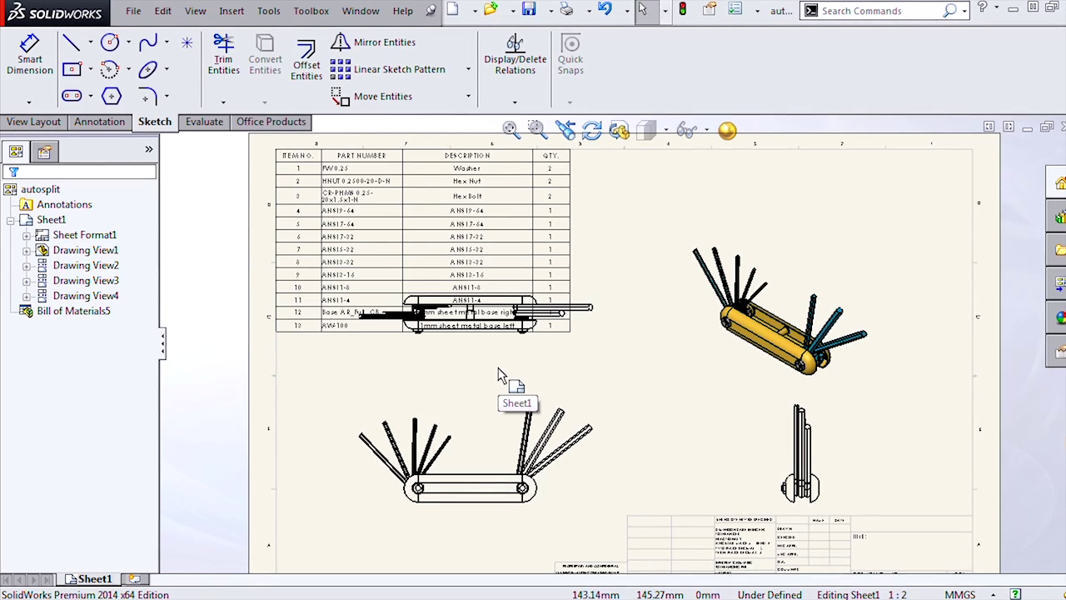
{"action": "mouse_move", "coordinate": [272, 168]}
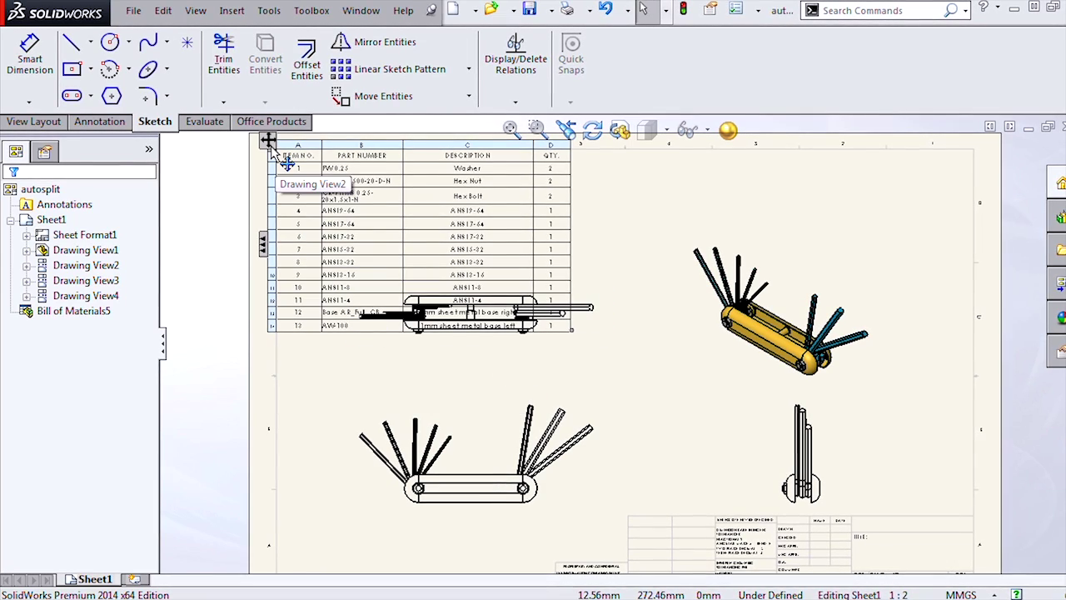
{"action": "right_click", "coordinate": [273, 149]}
{"action": "mouse_move", "coordinate": [314, 295]}
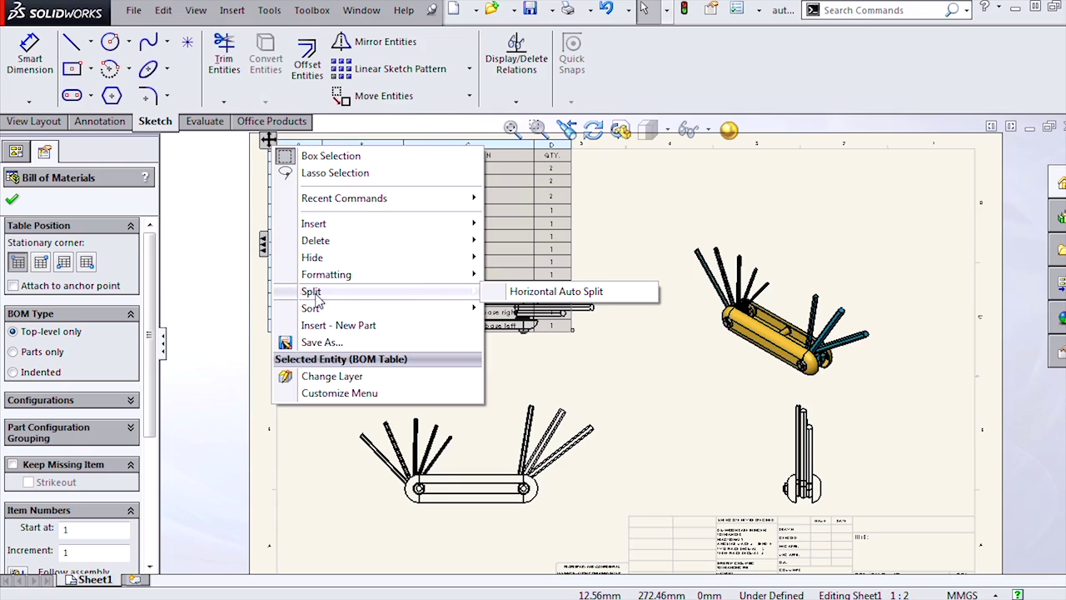
{"action": "left_click", "coordinate": [557, 291]}
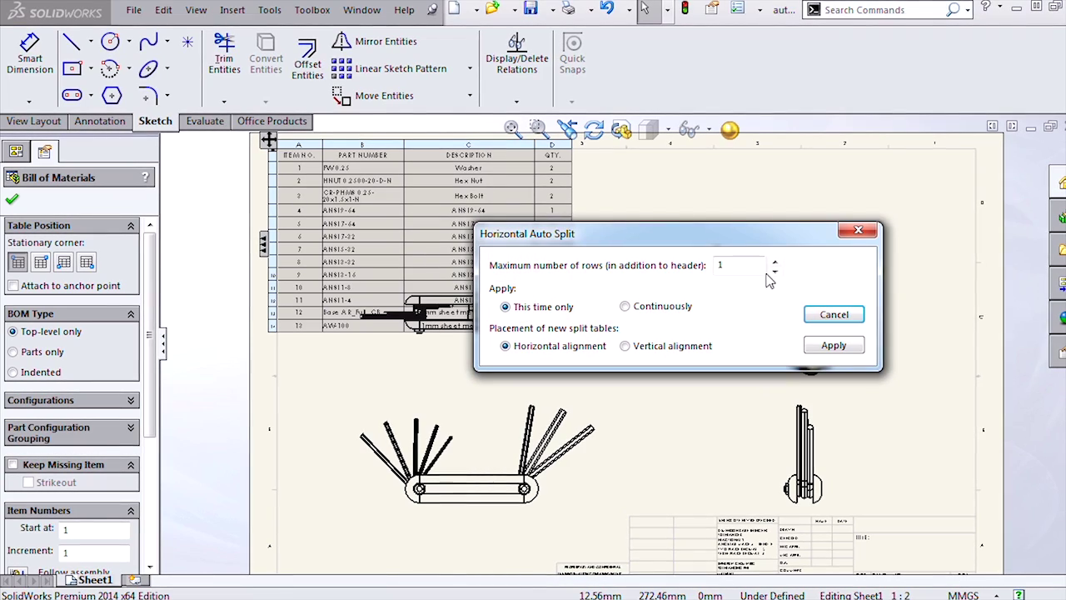
{"action": "double_click", "coordinate": [728, 265]}
{"action": "type", "text": "7"}
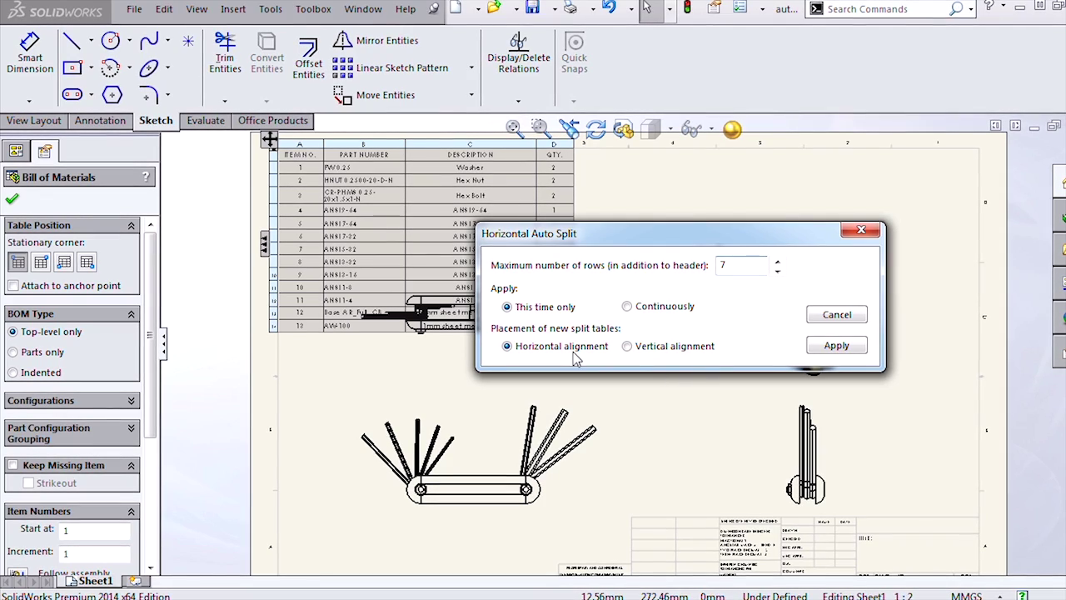
{"action": "left_click", "coordinate": [837, 345]}
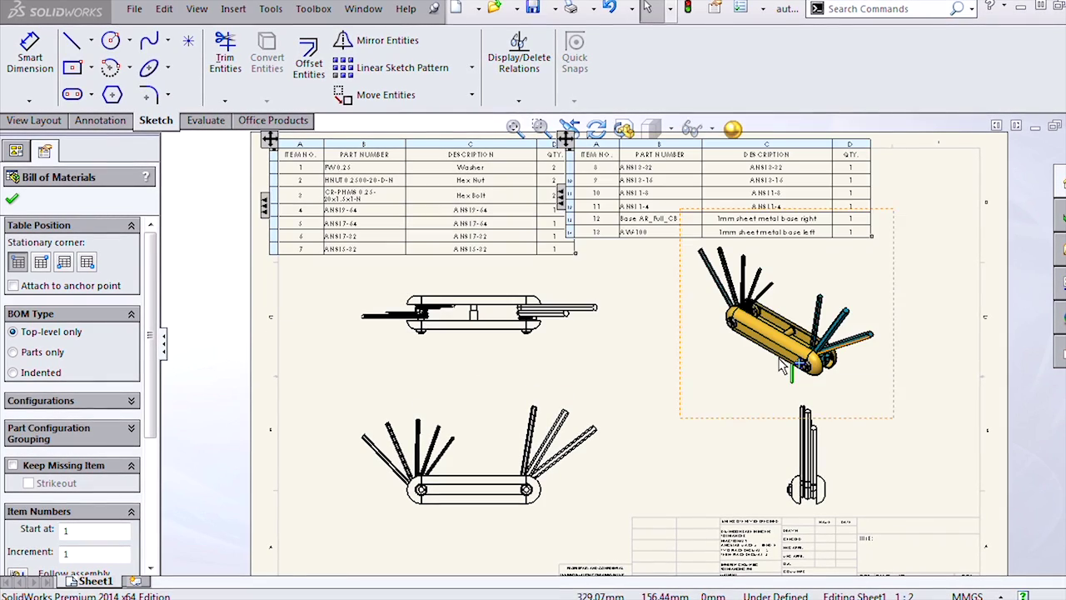
{"action": "left_click", "coordinate": [933, 310]}
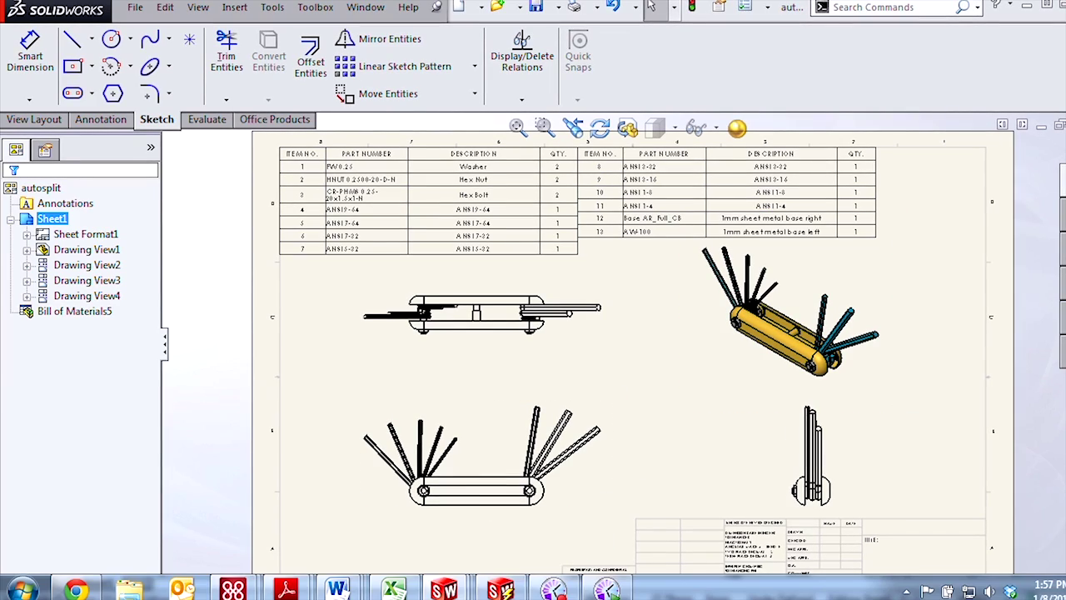
Switch to the autosplitVert drawing to see its BOM stacked in three tables.
{"action": "mouse_move", "coordinate": [444, 590]}
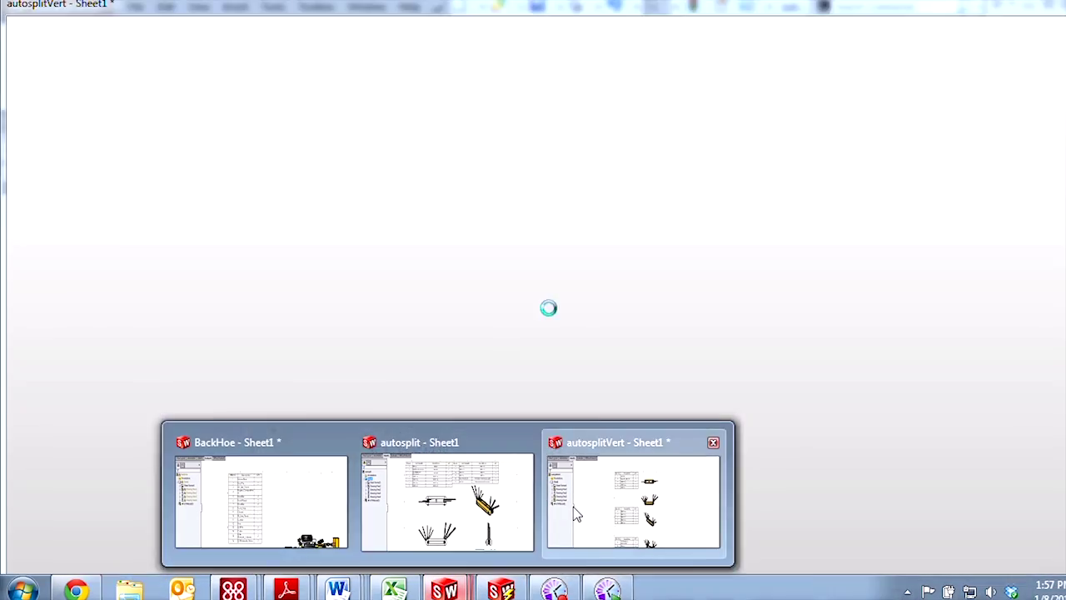
{"action": "left_click", "coordinate": [575, 510]}
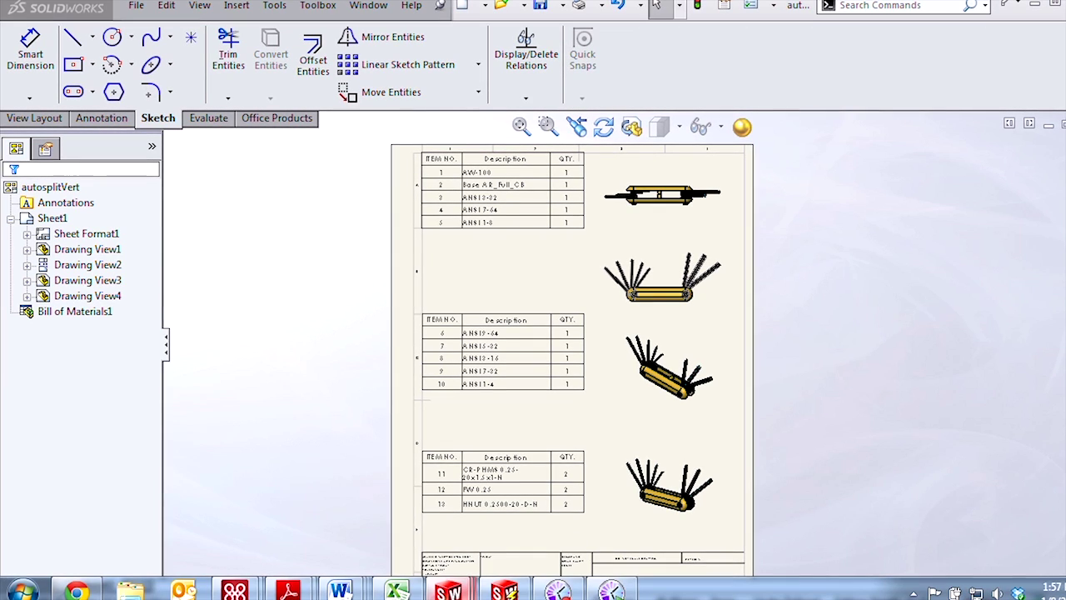
Switch to the BackHoe drawing and select its BOM table.
{"action": "mouse_move", "coordinate": [447, 589]}
{"action": "left_click", "coordinate": [307, 520]}
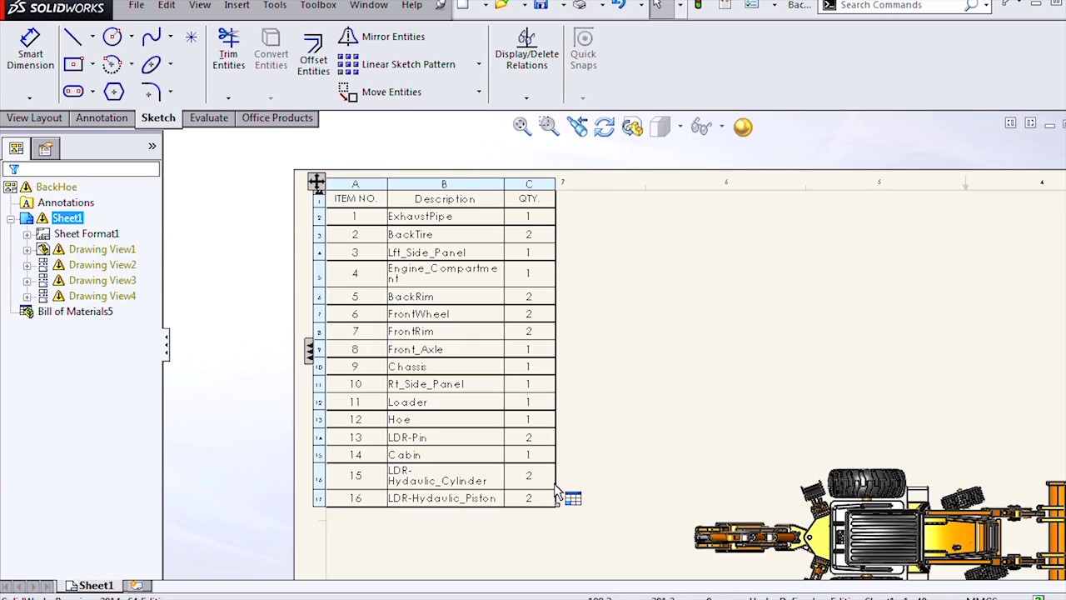
{"action": "mouse_move", "coordinate": [629, 412]}
{"action": "middle_mouse_down"}
{"action": "mouse_move", "coordinate": [609, 400]}
{"action": "mouse_move", "coordinate": [536, 416]}
{"action": "mouse_move", "coordinate": [528, 406]}
{"action": "middle_mouse_up"}
{"action": "left_click", "coordinate": [457, 300]}
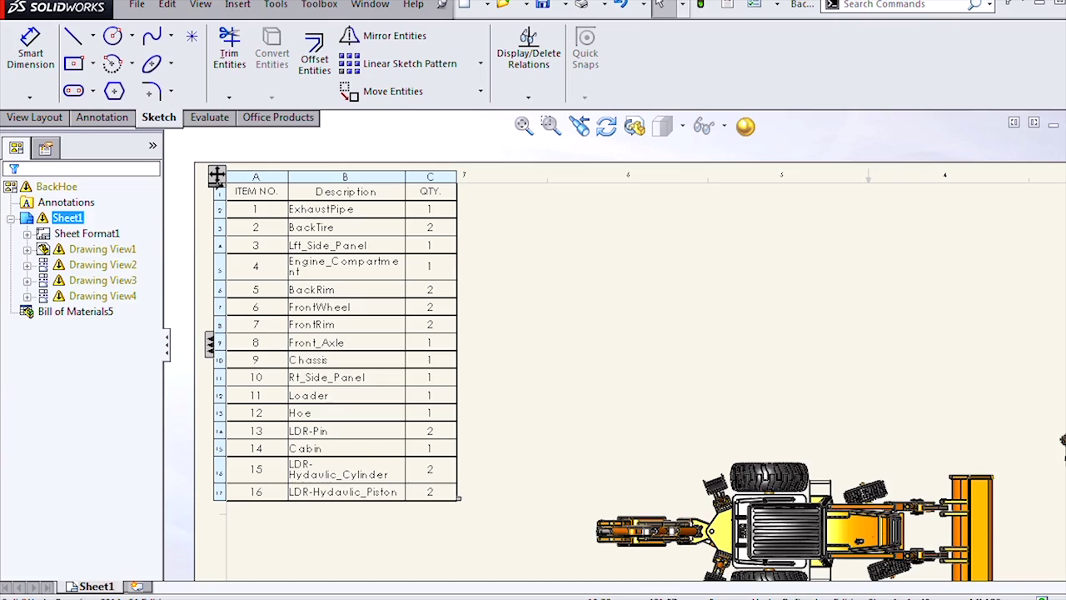
Save a QTY. descending sort scheme for the BOM and set its type to Parts only.
{"action": "right_click", "coordinate": [218, 177]}
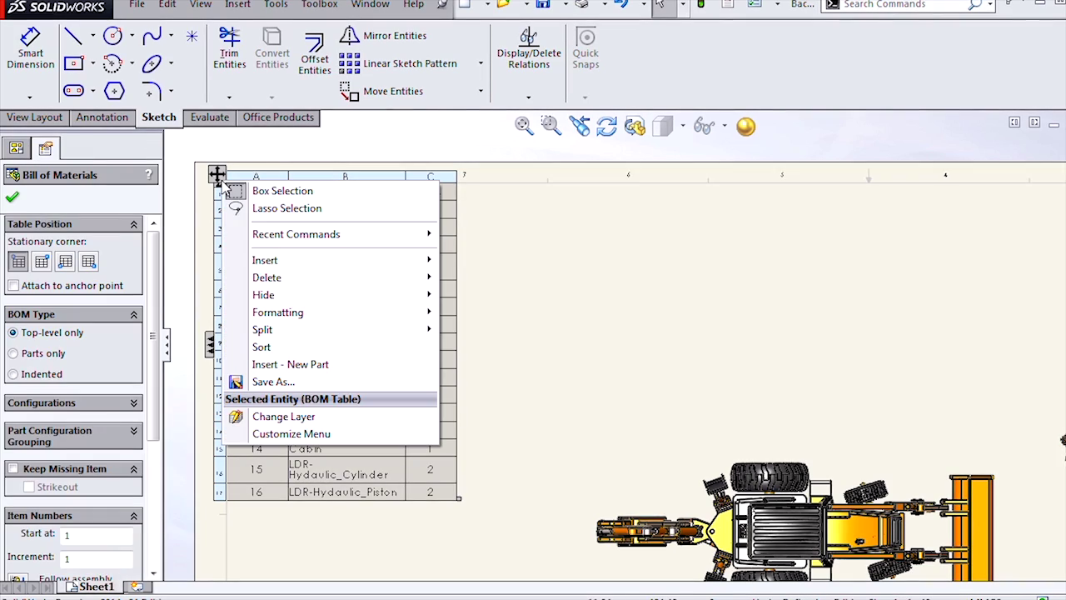
{"action": "left_click", "coordinate": [266, 348]}
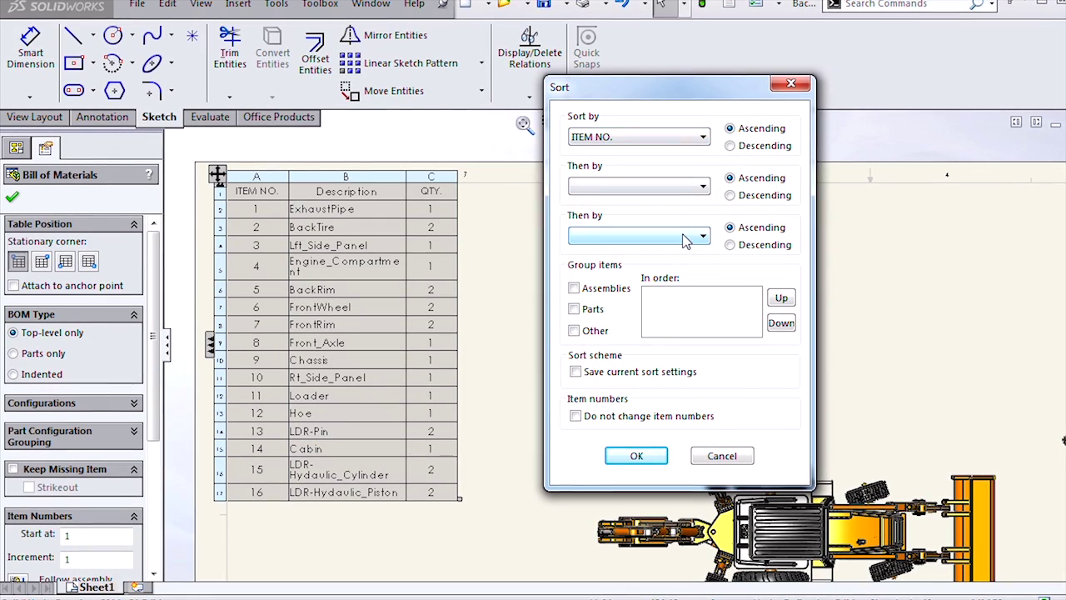
{"action": "left_click", "coordinate": [674, 135]}
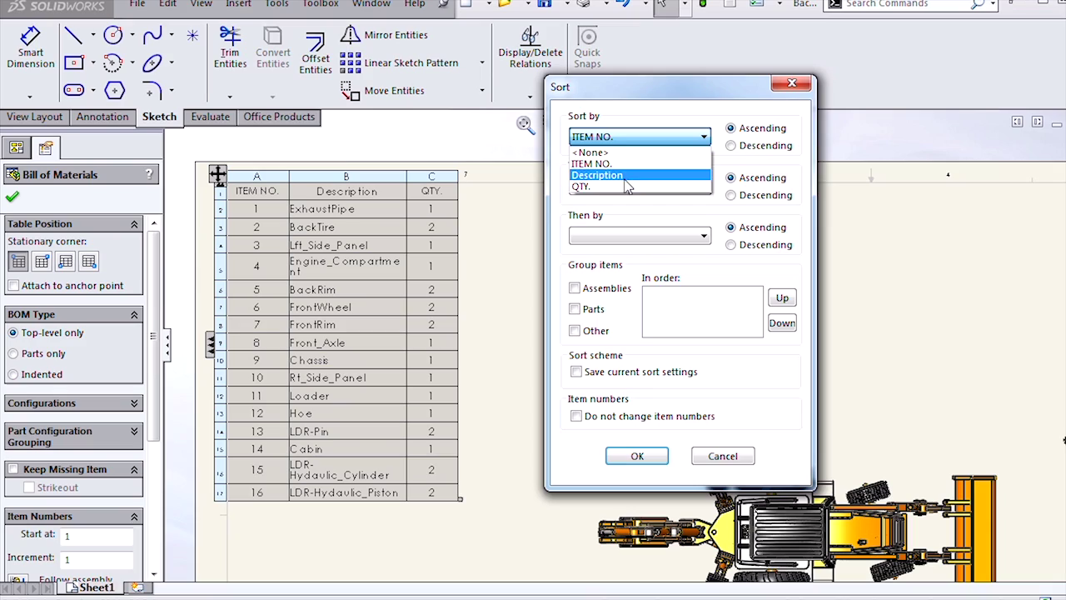
{"action": "left_click", "coordinate": [627, 186]}
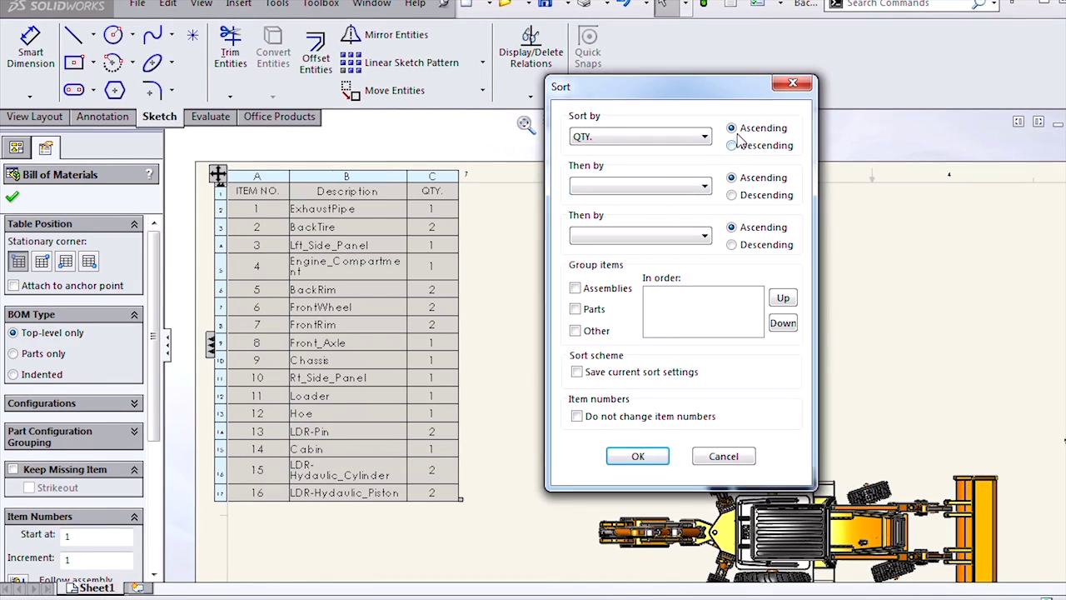
{"action": "left_click", "coordinate": [733, 146]}
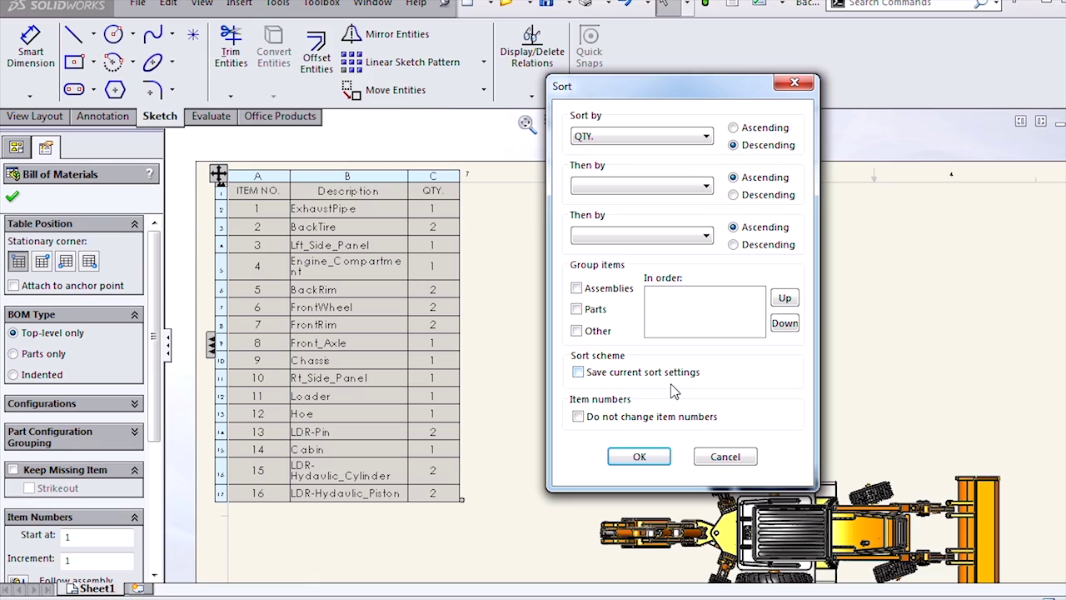
{"action": "left_click", "coordinate": [616, 373]}
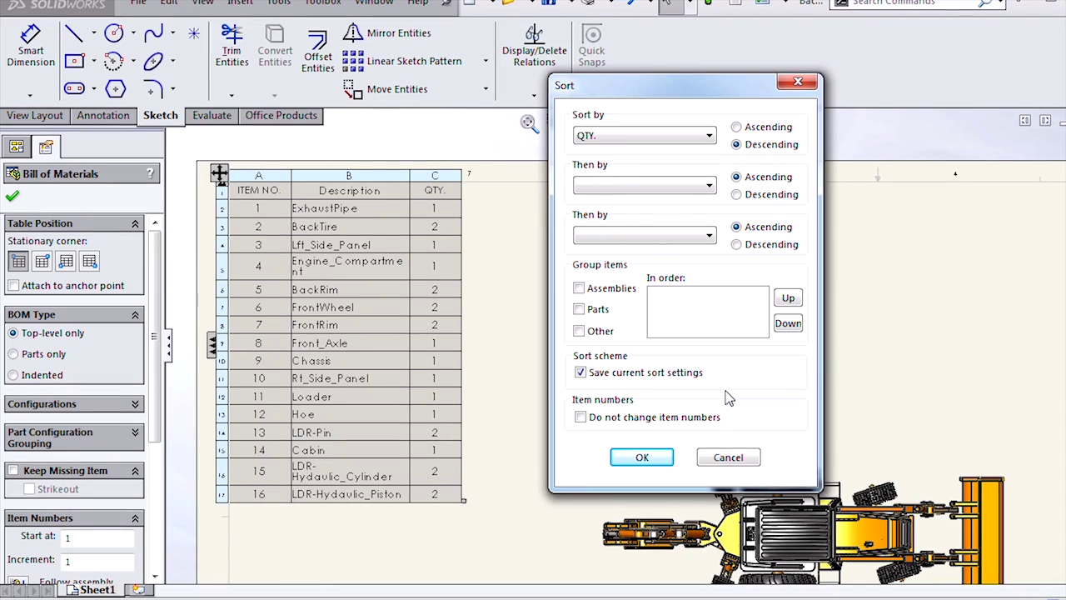
{"action": "left_click", "coordinate": [635, 458]}
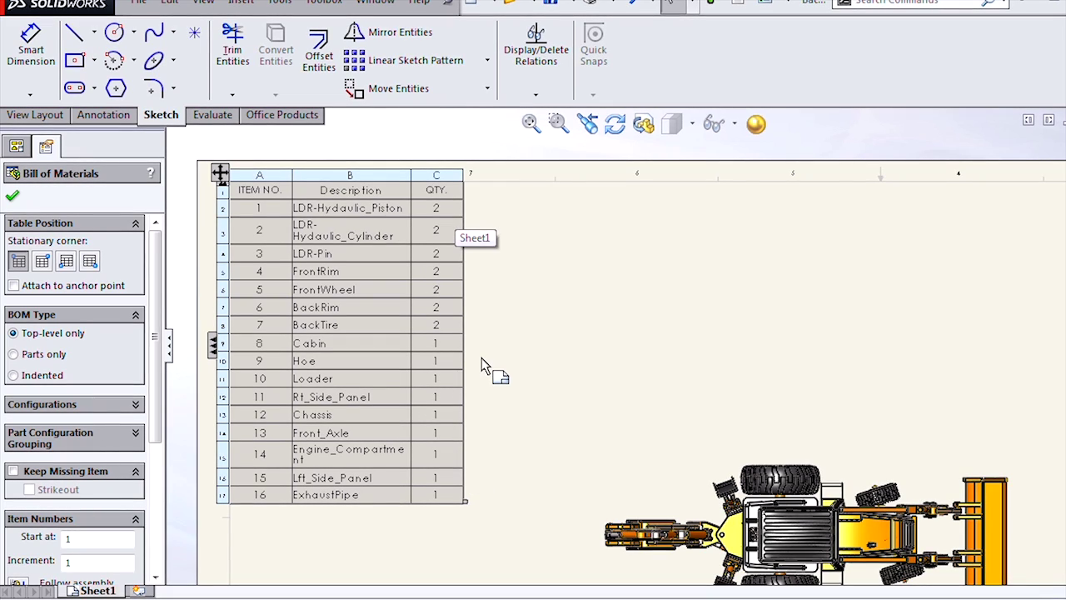
{"action": "scroll", "coordinate": [65, 337], "scroll_direction": "down", "scroll_amount": 2}
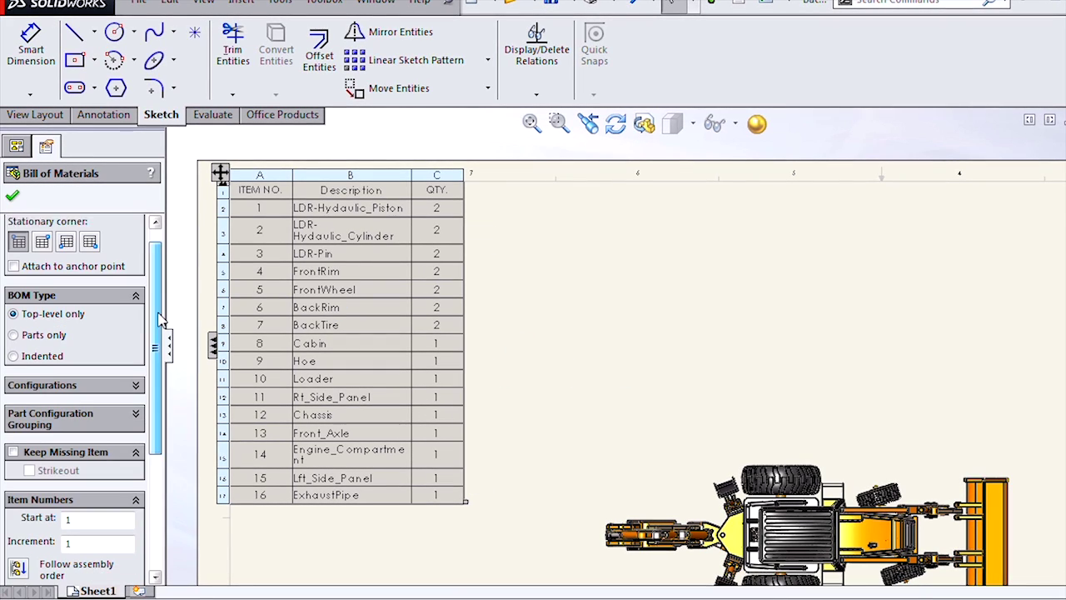
{"action": "left_click", "coordinate": [35, 325]}
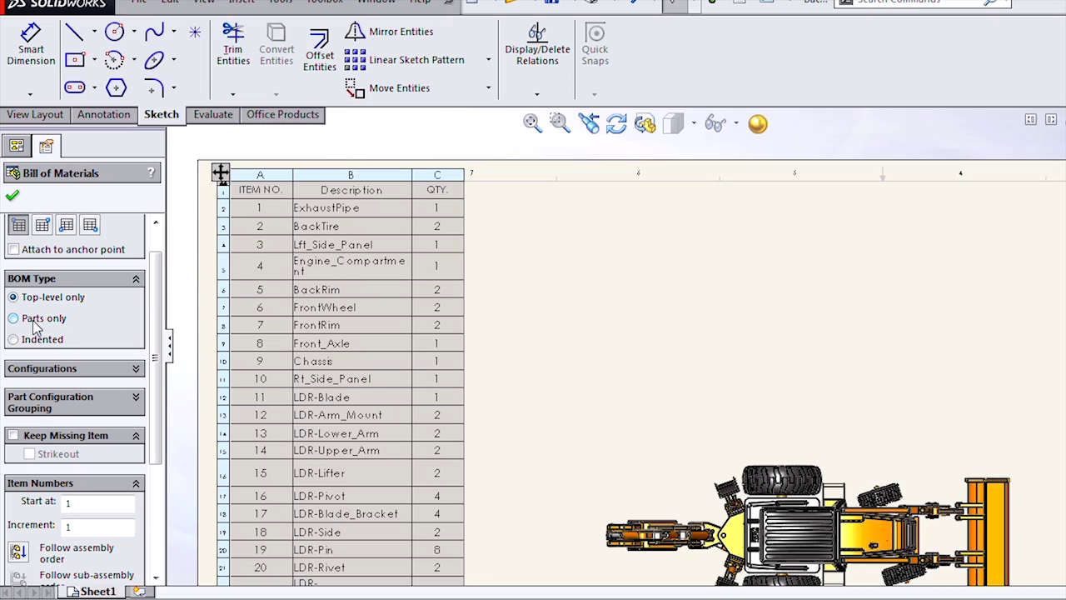
Apply the saved sort scheme so the parts BOM runs by descending quantity, led by LDR-Pin at 8.
{"action": "mouse_move", "coordinate": [518, 394]}
{"action": "middle_mouse_down"}
{"action": "mouse_move", "coordinate": [521, 241]}
{"action": "mouse_move", "coordinate": [530, 375]}
{"action": "middle_mouse_up"}
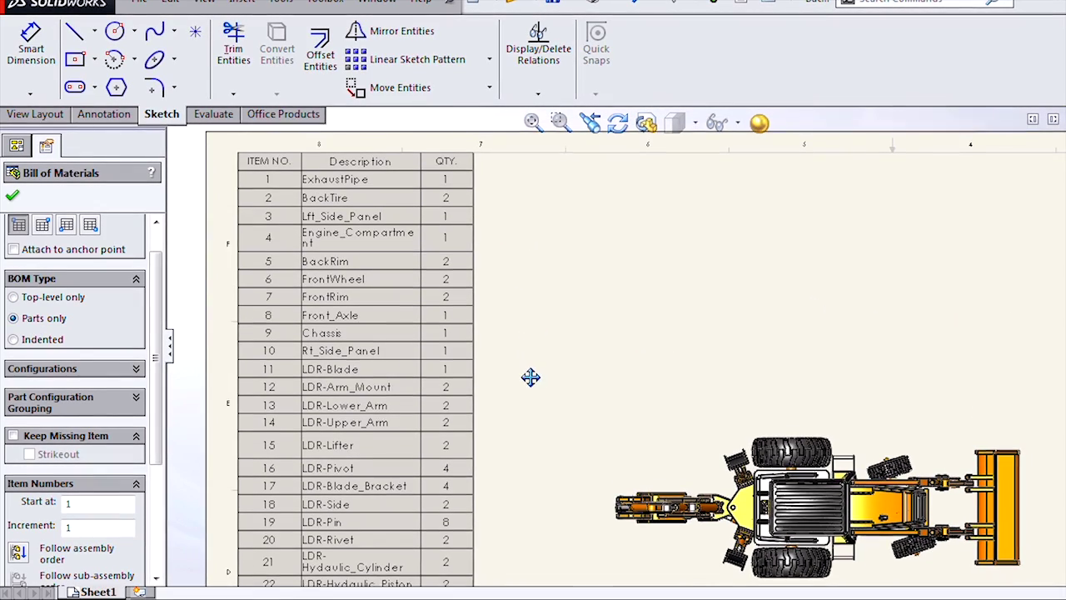
{"action": "left_click", "coordinate": [442, 325]}
{"action": "right_click", "coordinate": [229, 151]}
{"action": "mouse_move", "coordinate": [263, 320]}
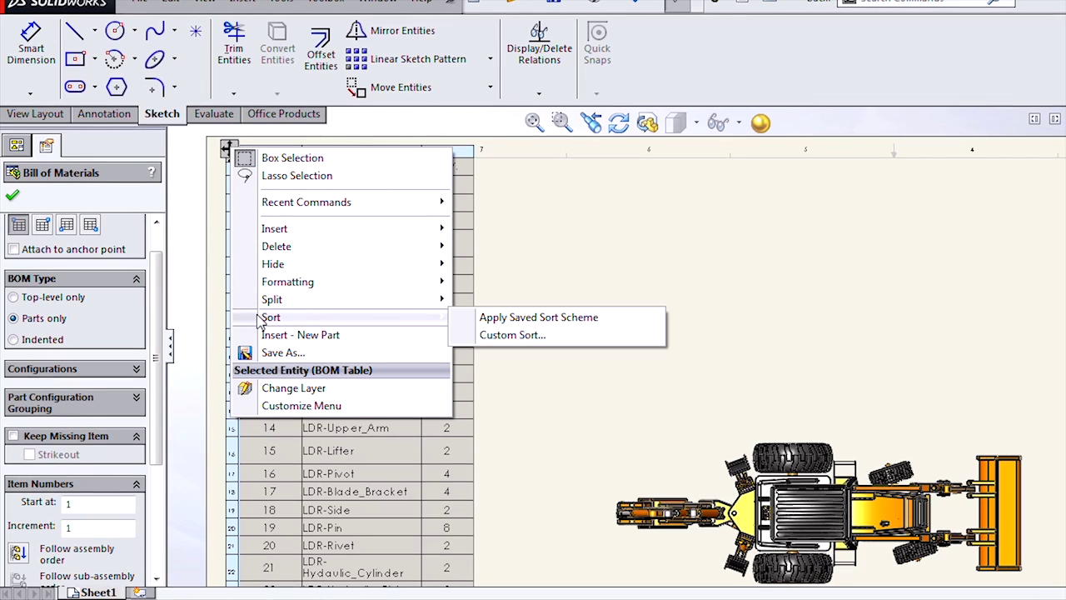
{"action": "left_click", "coordinate": [471, 317]}
{"action": "middle_click_drag", "start_coordinate": [539, 387], "coordinate": [538, 226]}
{"action": "middle_click_drag", "start_coordinate": [528, 435], "coordinate": [533, 217]}
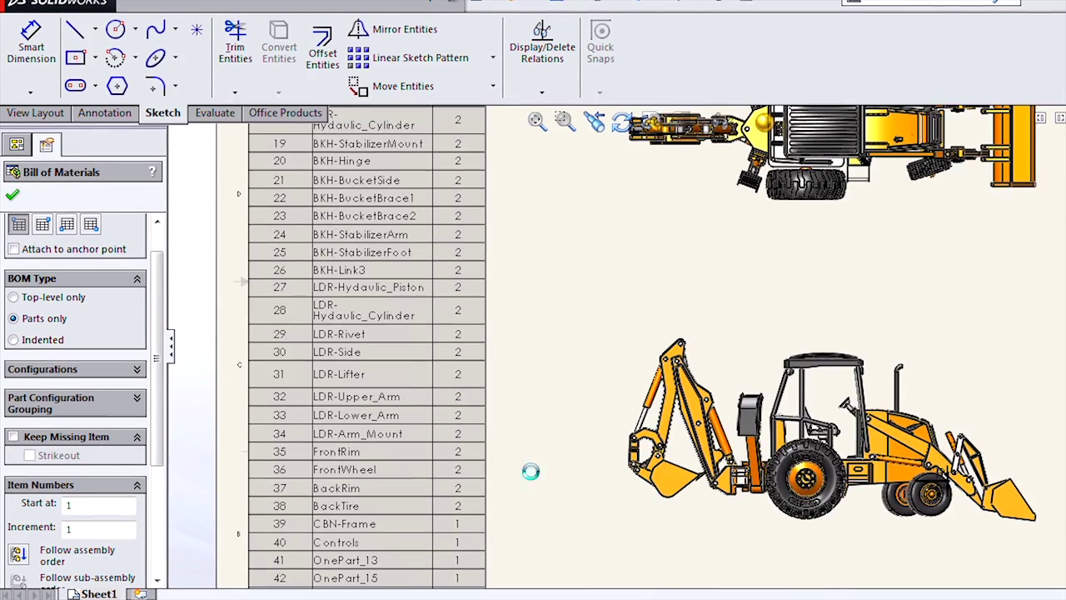
{"action": "mouse_move", "coordinate": [537, 499]}
{"action": "middle_mouse_down"}
{"action": "mouse_move", "coordinate": [541, 281]}
{"action": "mouse_move", "coordinate": [523, 546]}
{"action": "middle_mouse_up"}
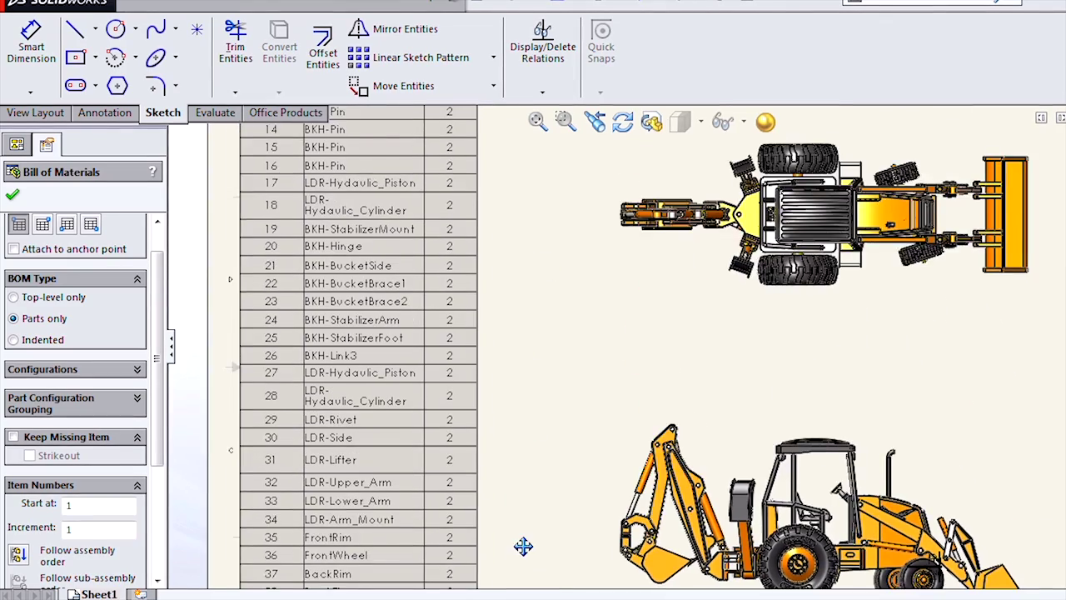
{"action": "mouse_move", "coordinate": [520, 112]}
{"action": "middle_mouse_down"}
{"action": "mouse_move", "coordinate": [512, 388]}
{"action": "mouse_move", "coordinate": [526, 286]}
{"action": "middle_mouse_up"}
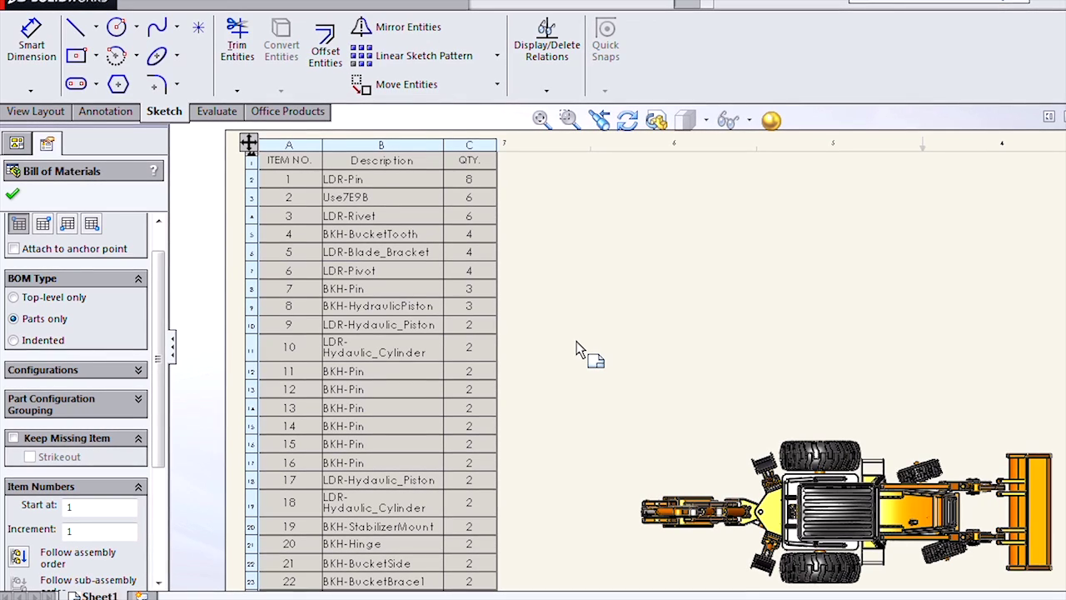
Save the sorted BOM as the table template QTYdesc.sldbomtbt.
{"action": "right_click", "coordinate": [250, 148]}
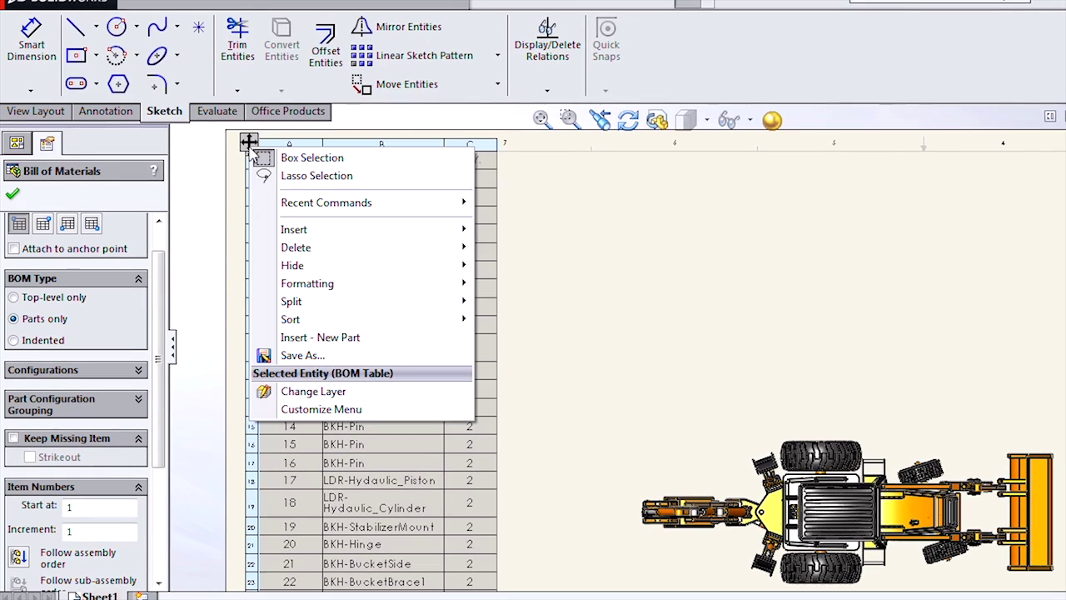
{"action": "left_click", "coordinate": [305, 357]}
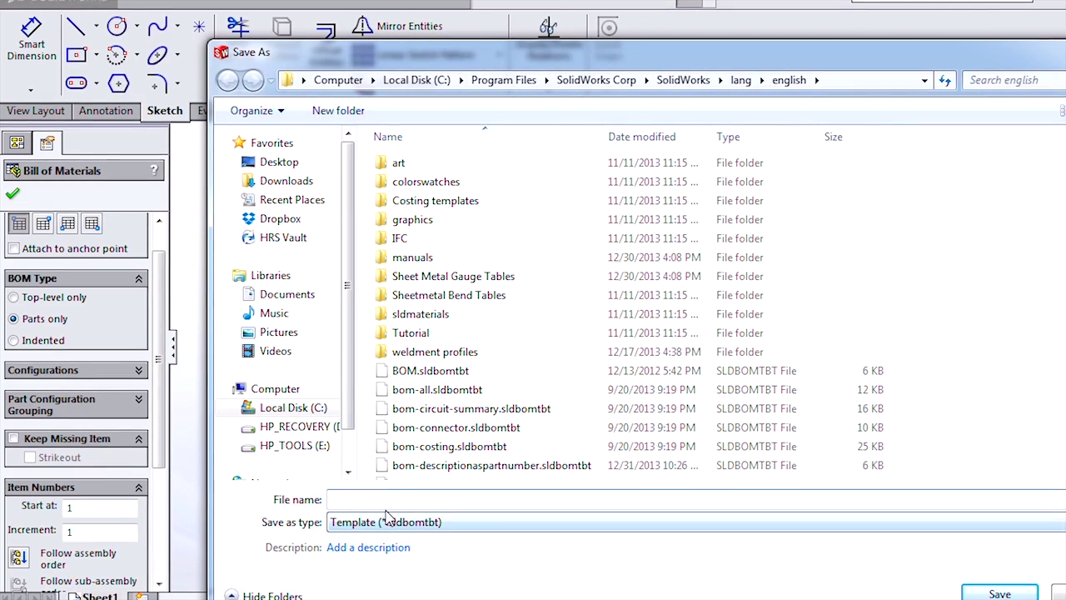
{"action": "type", "text": "Q"}
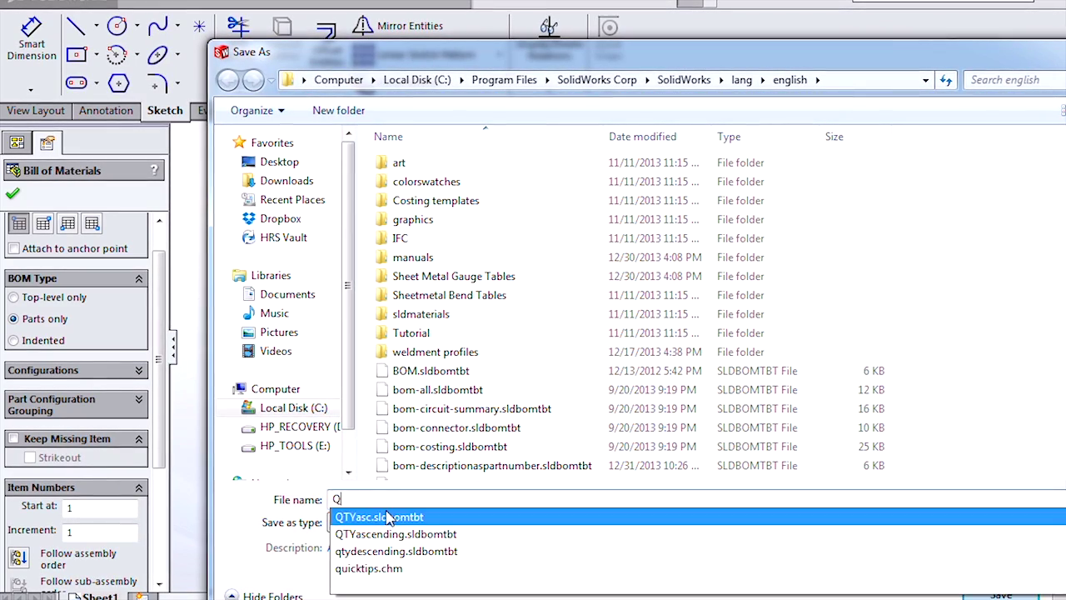
{"action": "type", "text": "TYdesc"}
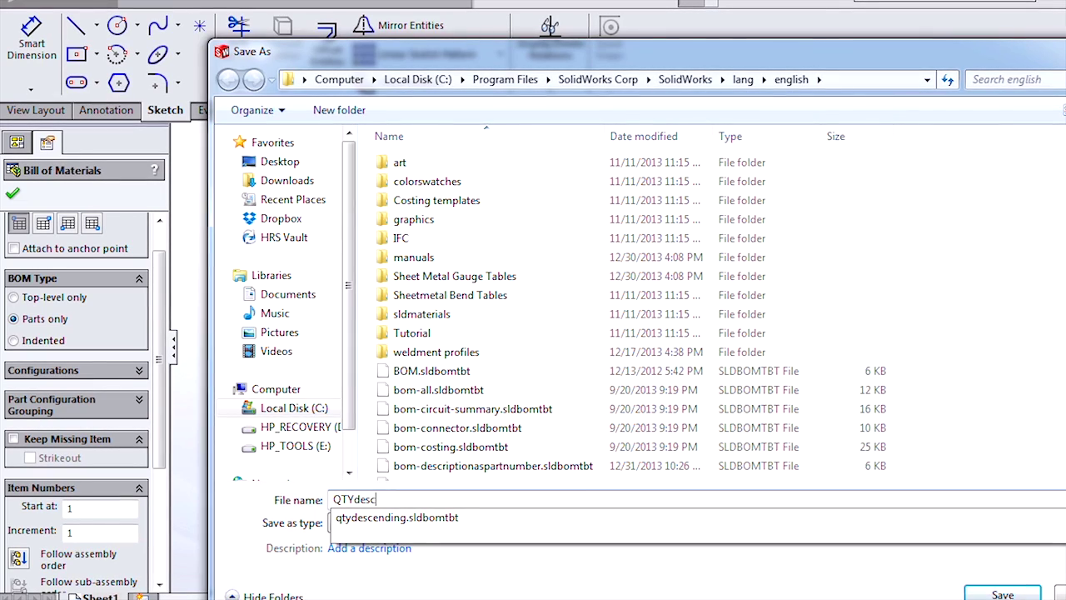
{"action": "key", "text": "Return"}
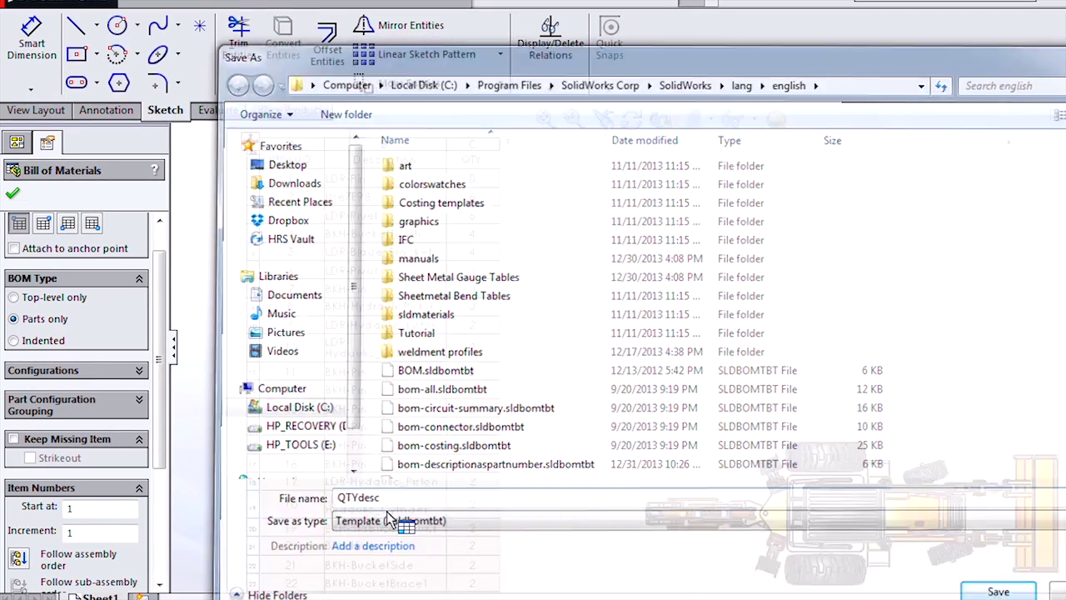
{"action": "left_click", "coordinate": [605, 380]}
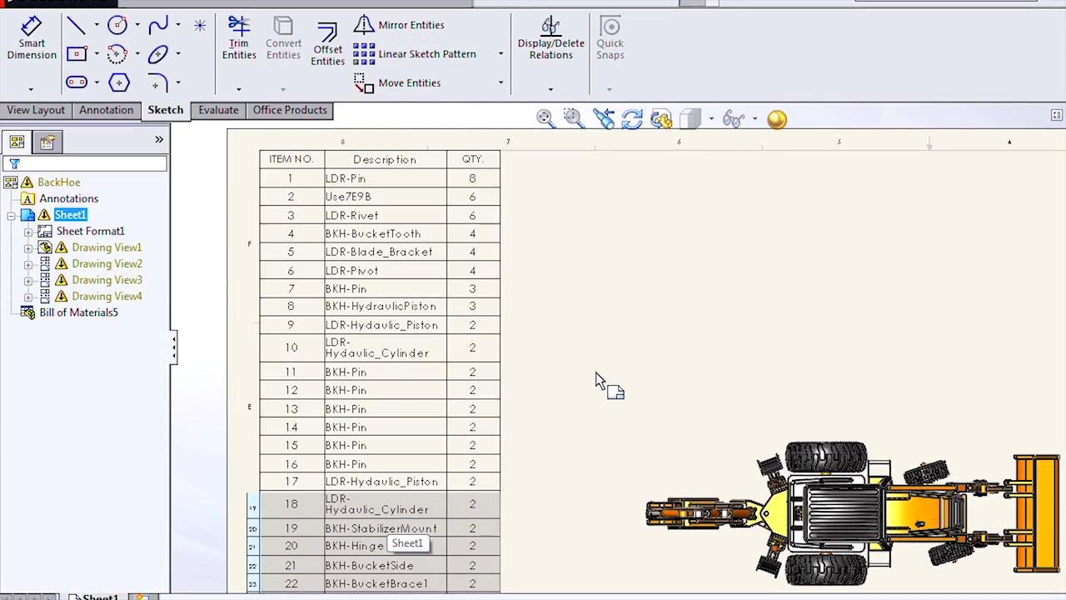
Delete the existing BOM and select the backhoe's top view, Drawing View2.
{"action": "left_click", "coordinate": [251, 143]}
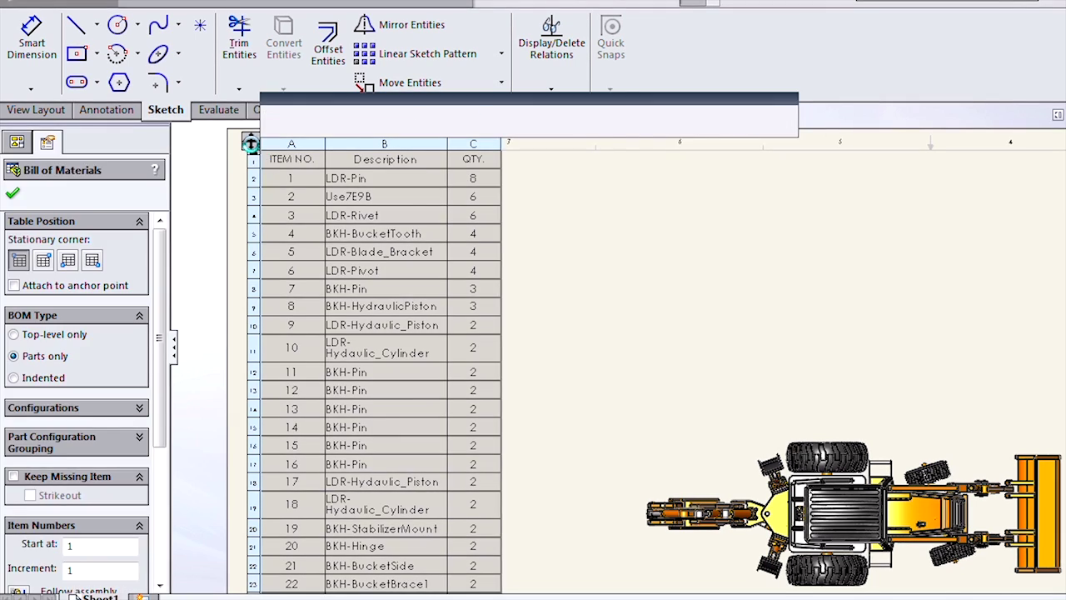
{"action": "key", "text": "Delete"}
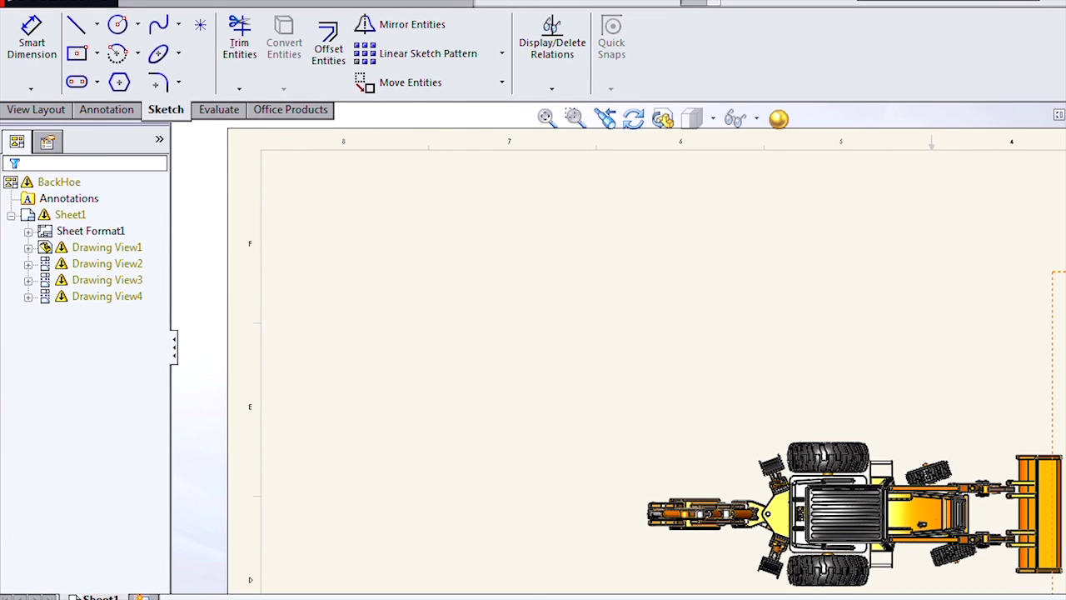
{"action": "left_click", "coordinate": [655, 463]}
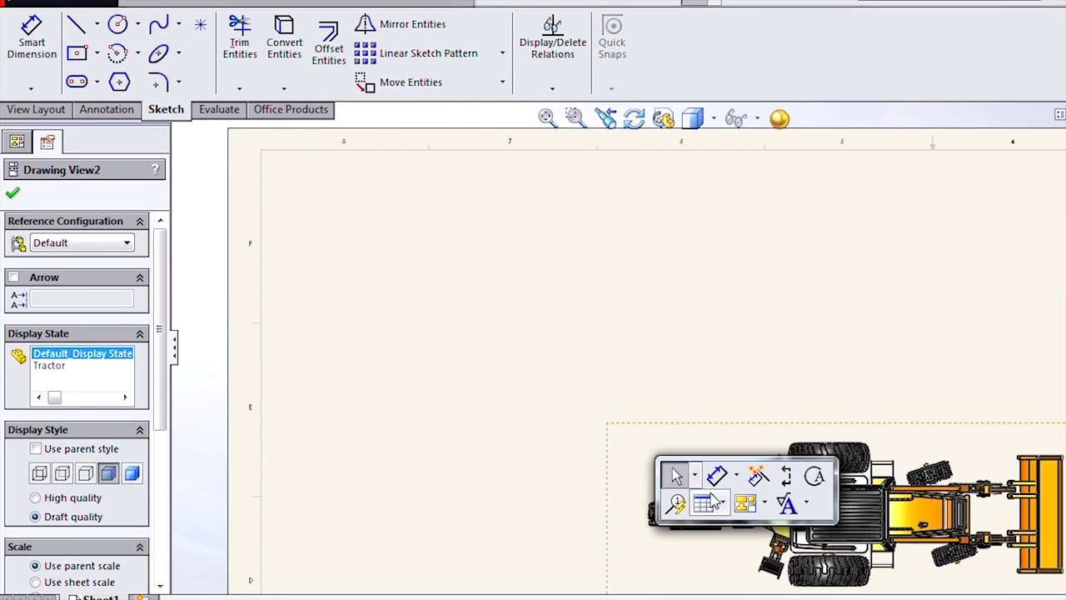
Insert a Bill of Materials using the QTYdesc template at the sheet's top-left corner.
{"action": "left_click", "coordinate": [725, 504]}
{"action": "left_click", "coordinate": [733, 412]}
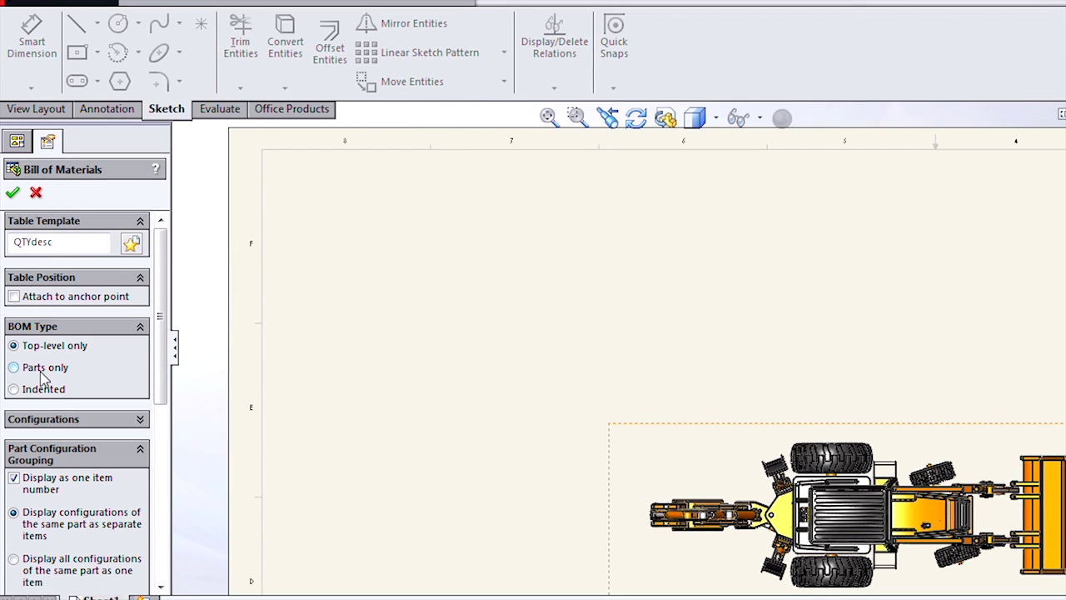
{"action": "left_click", "coordinate": [13, 193]}
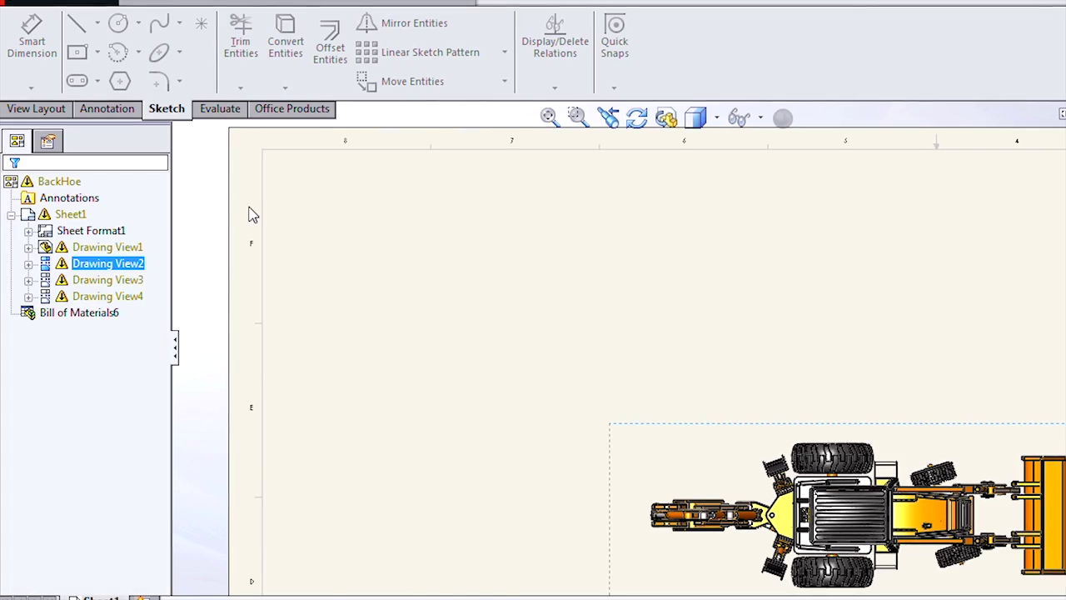
{"action": "left_click", "coordinate": [277, 157]}
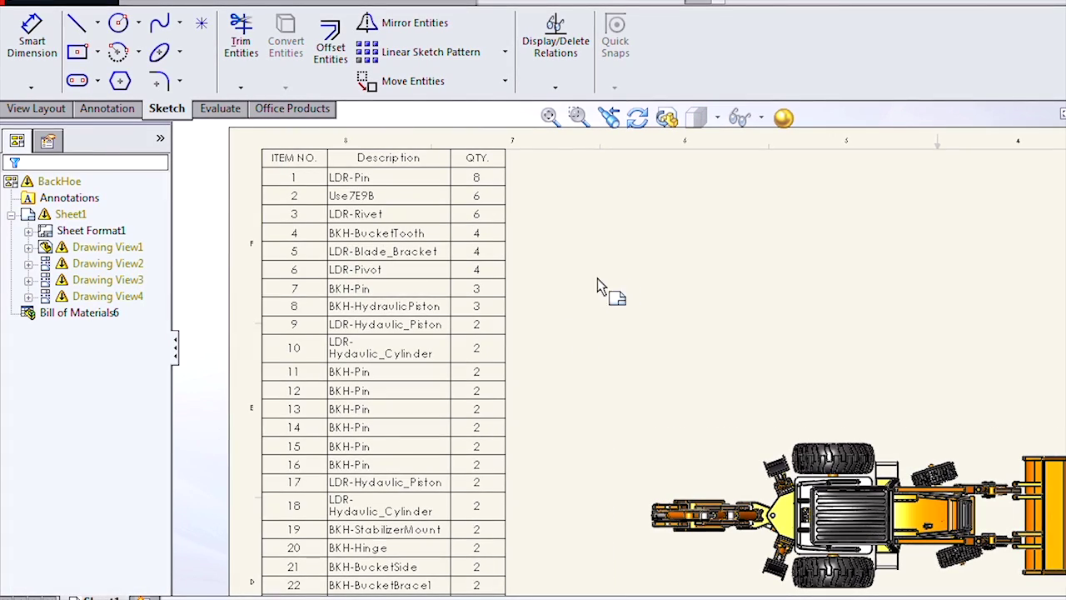
{"action": "mouse_move", "coordinate": [563, 354]}
{"action": "middle_mouse_down"}
{"action": "mouse_move", "coordinate": [585, 138]}
{"action": "mouse_move", "coordinate": [559, 450]}
{"action": "mouse_move", "coordinate": [572, 533]}
{"action": "mouse_move", "coordinate": [571, 319]}
{"action": "middle_mouse_up"}
{"action": "middle_click_drag", "start_coordinate": [576, 507], "coordinate": [566, 214]}
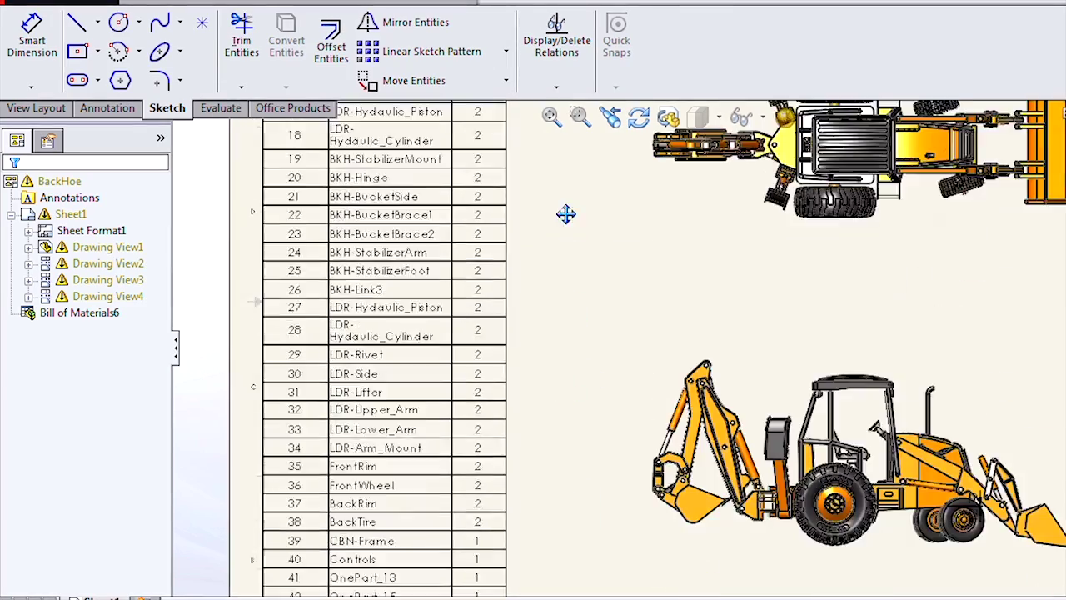
{"action": "mouse_move", "coordinate": [546, 383]}
{"action": "middle_mouse_down"}
{"action": "mouse_move", "coordinate": [553, 247]}
{"action": "mouse_move", "coordinate": [600, 345]}
{"action": "mouse_move", "coordinate": [589, 491]}
{"action": "mouse_move", "coordinate": [590, 404]}
{"action": "mouse_move", "coordinate": [594, 442]}
{"action": "middle_mouse_up"}
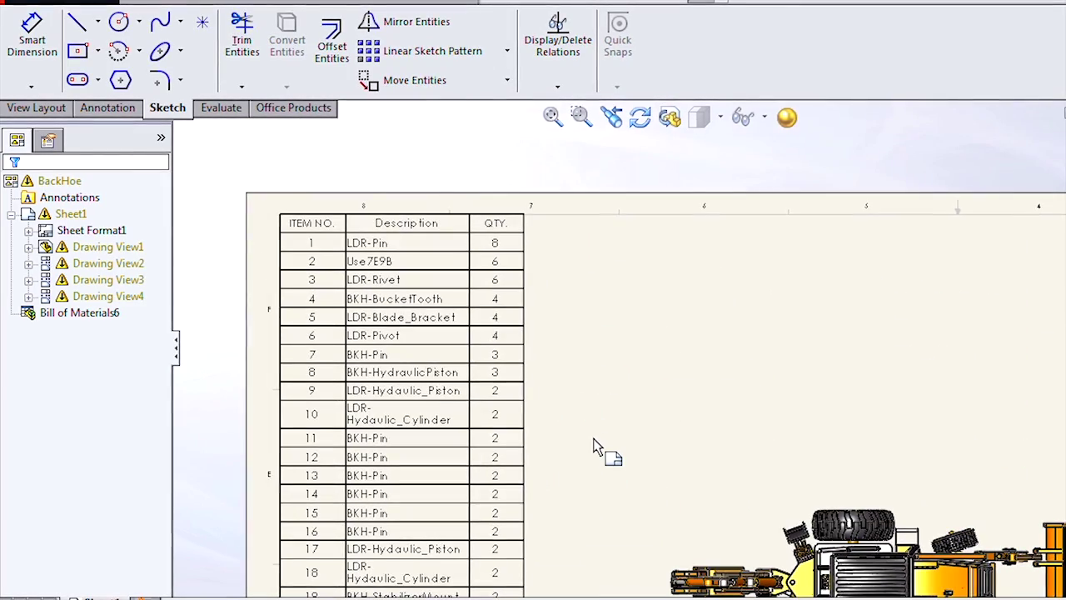